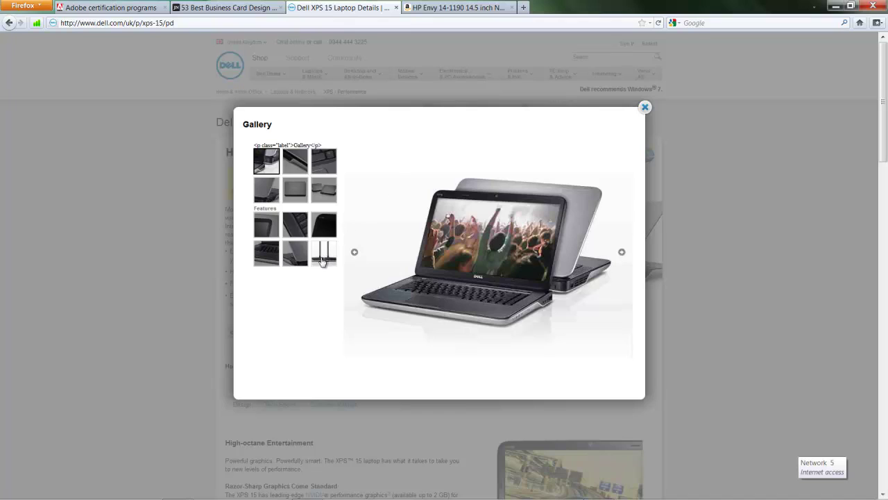
Look through the Dell XPS 15 gallery's ports, video chat and audio images and the HP Envy 14-1190 product description
click(323, 259)
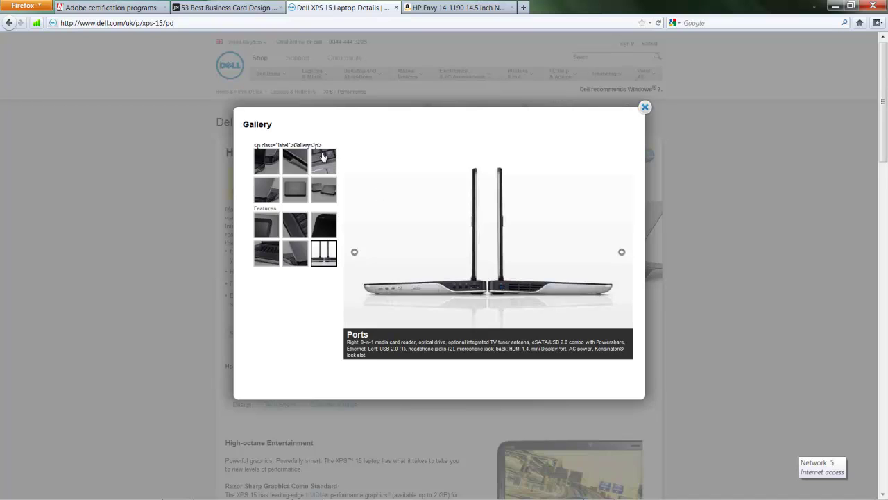
click(323, 225)
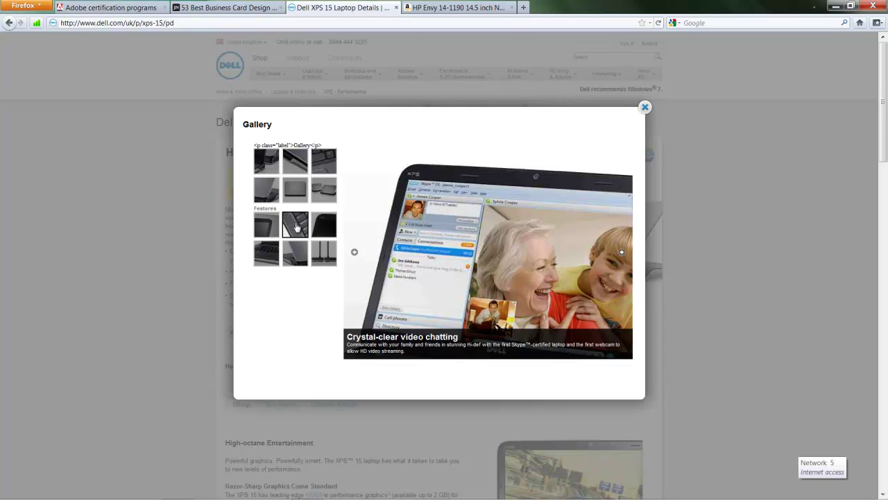
click(296, 225)
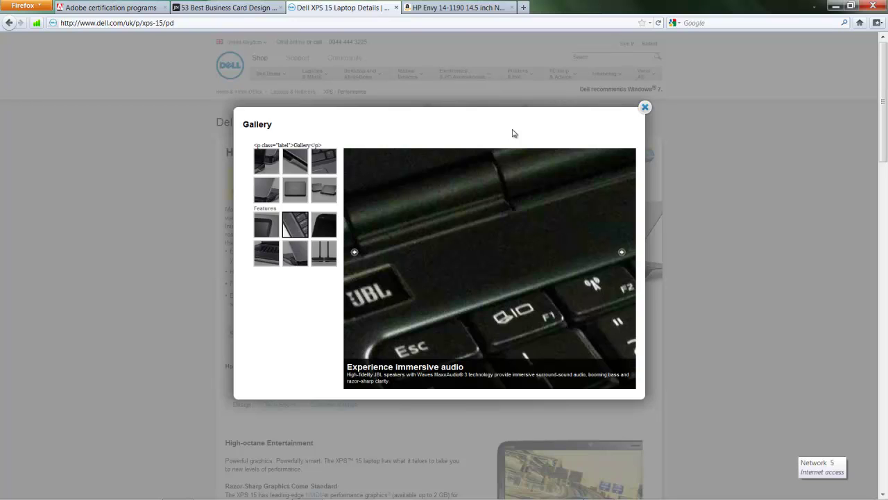
click(435, 9)
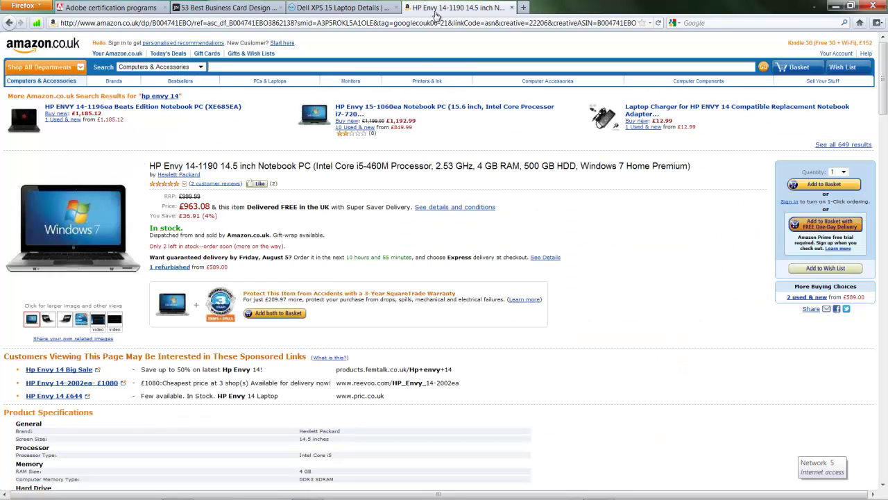
drag(884, 106, 886, 240)
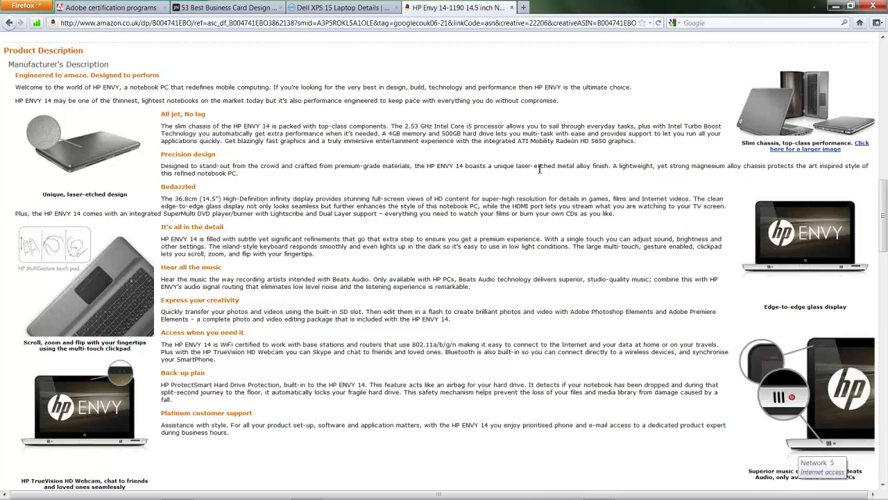
Return to the Dell XPS 15 page and keep the current Windows color scheme, with the option to ask again
click(339, 8)
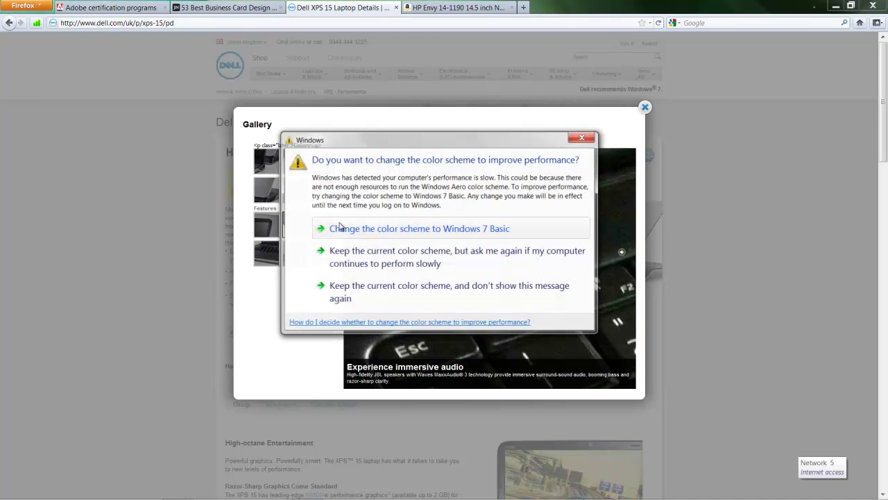
click(401, 265)
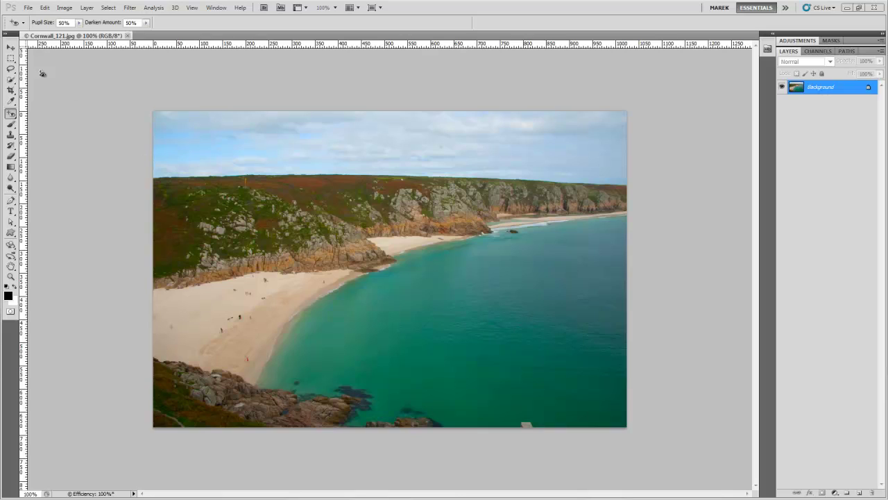
Set up the Crop tool with a width of 6 in, a height of 4 in and a resolution of 300 pixels/inch
click(10, 48)
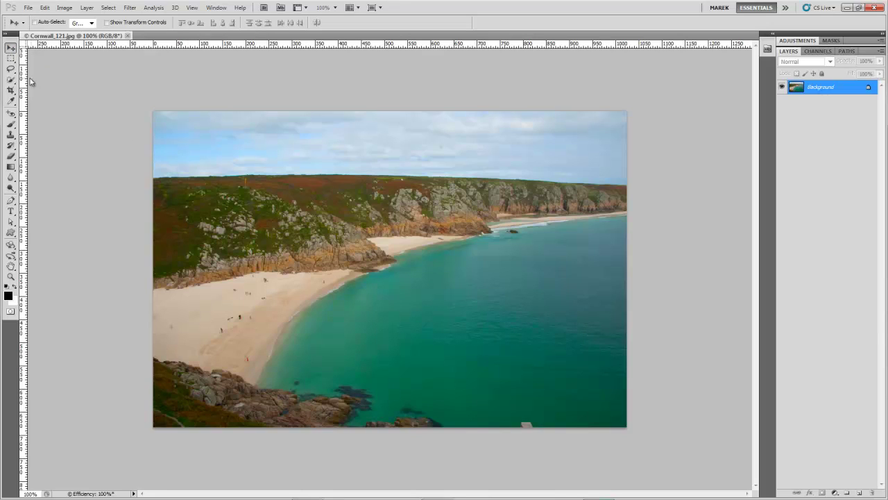
click(11, 93)
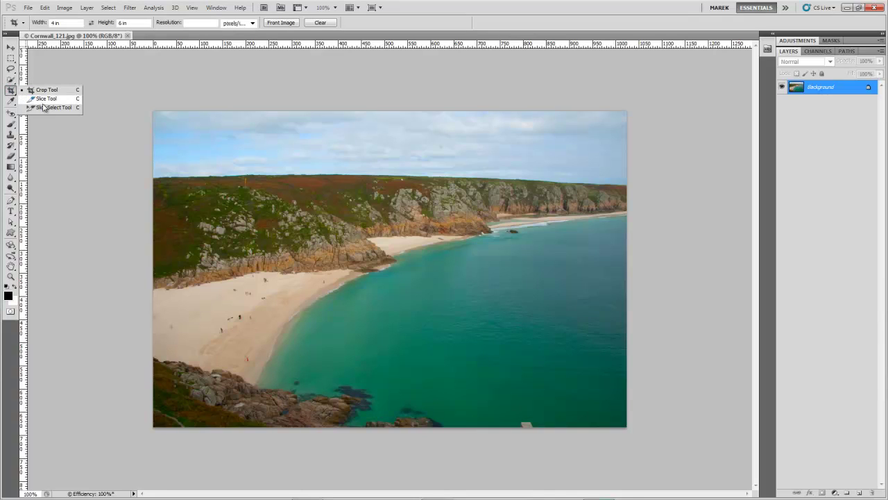
click(45, 90)
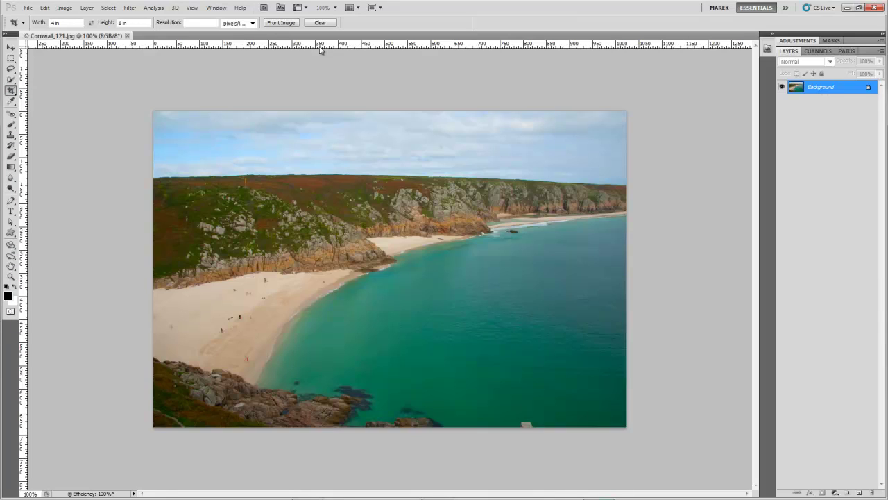
click(320, 22)
click(141, 26)
text(4 in)
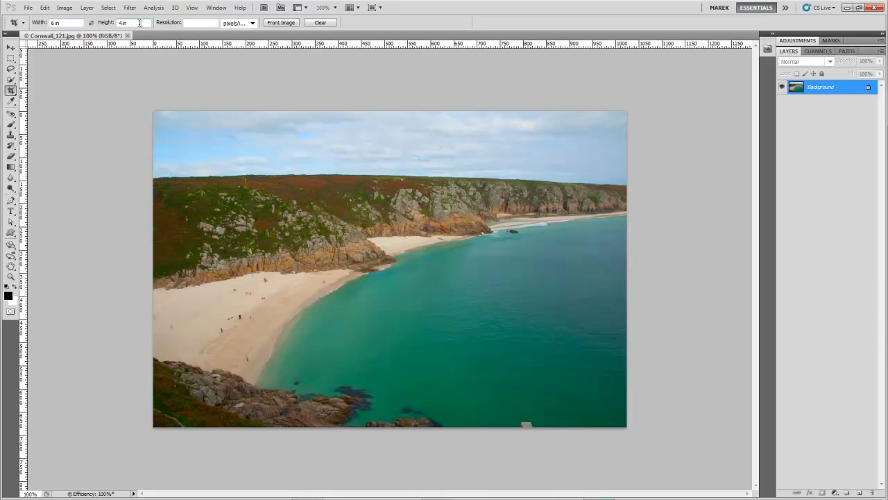
click(197, 23)
text(300)
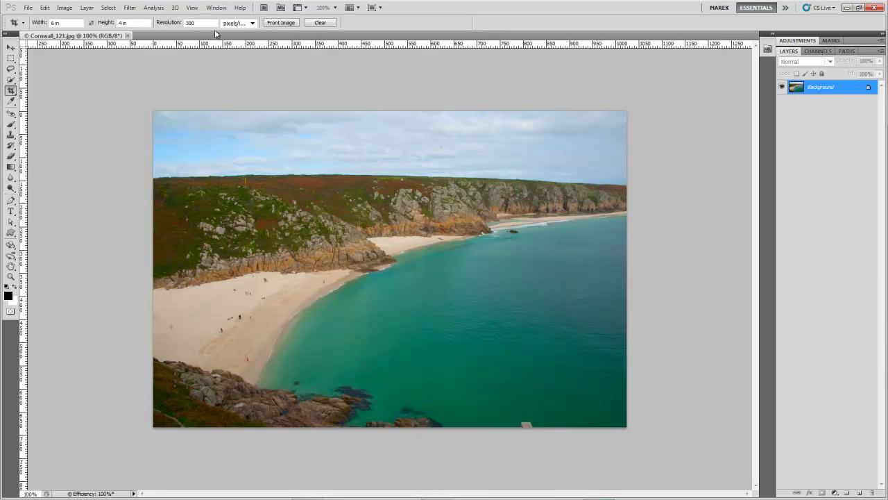
Crop Cornwall_121.jpg with a crop frame that covers the entire image
drag(153, 111, 670, 437)
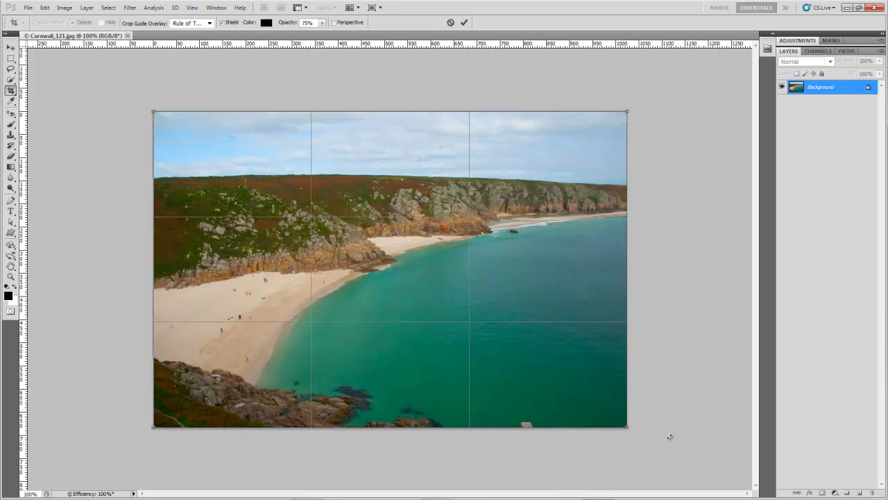
click(464, 23)
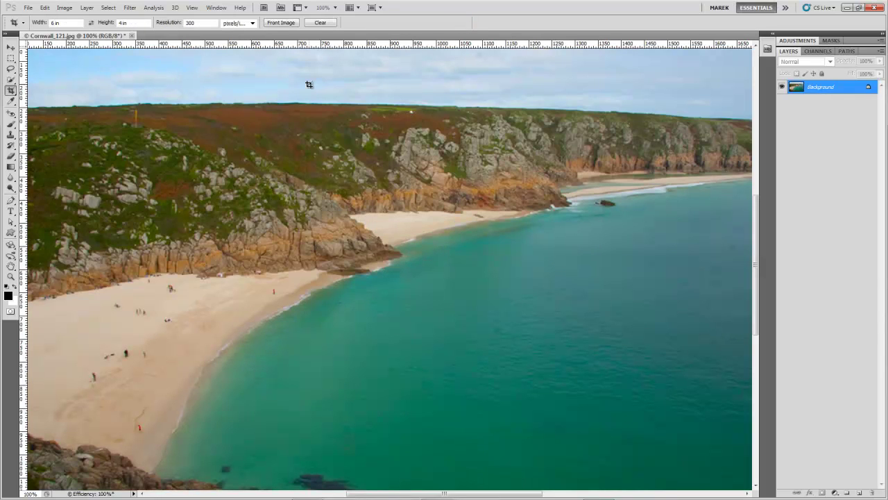
key(ctrl+minus)
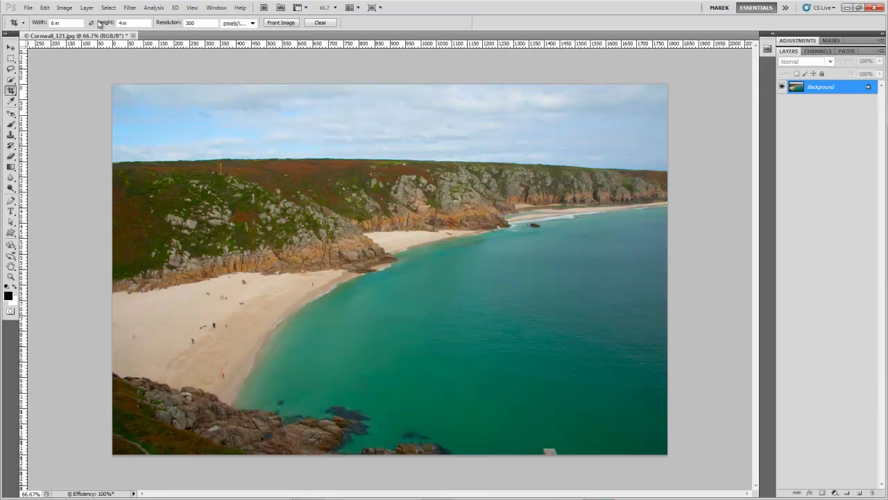
Check the cropped photo's document size in inches and its resolution in Image Size, leaving without applying changes
click(68, 8)
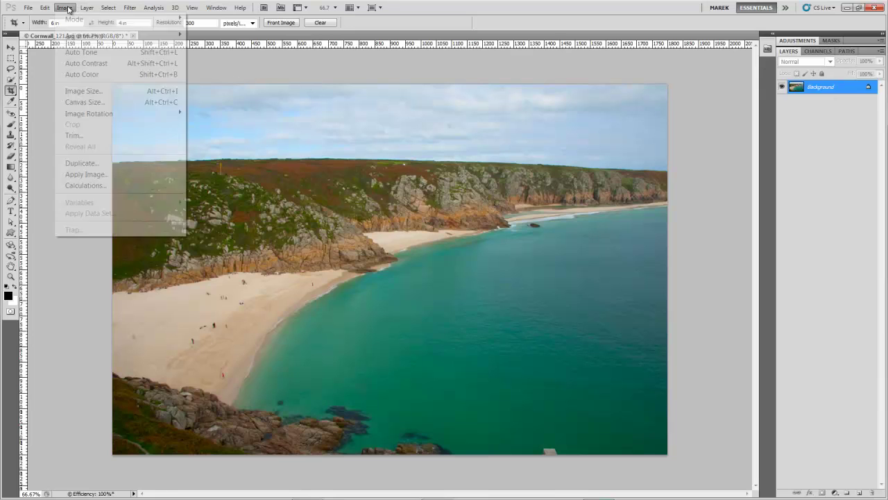
click(84, 91)
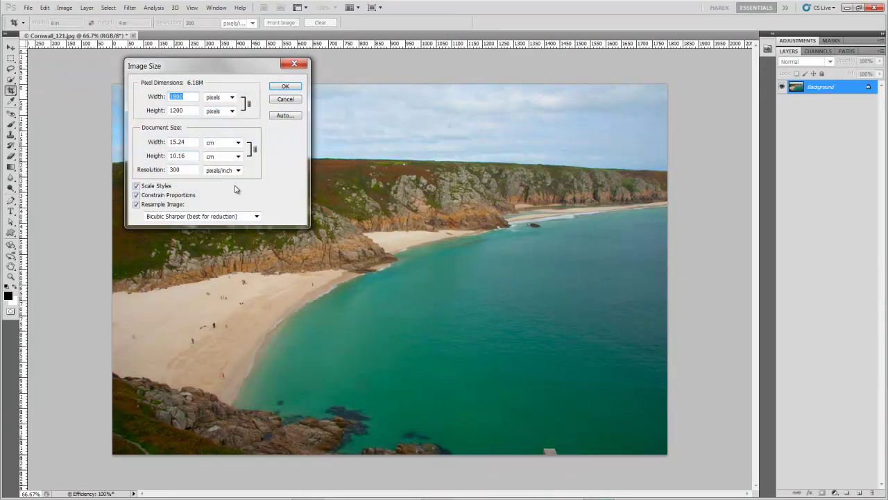
click(208, 146)
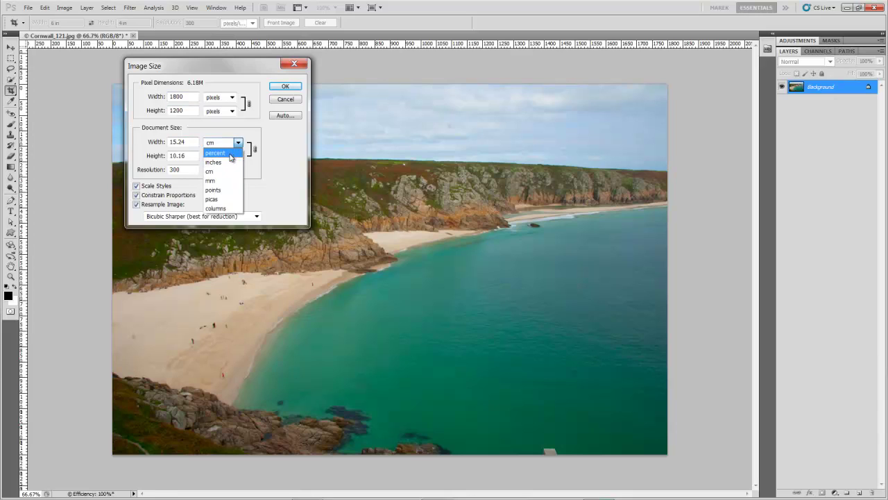
click(216, 159)
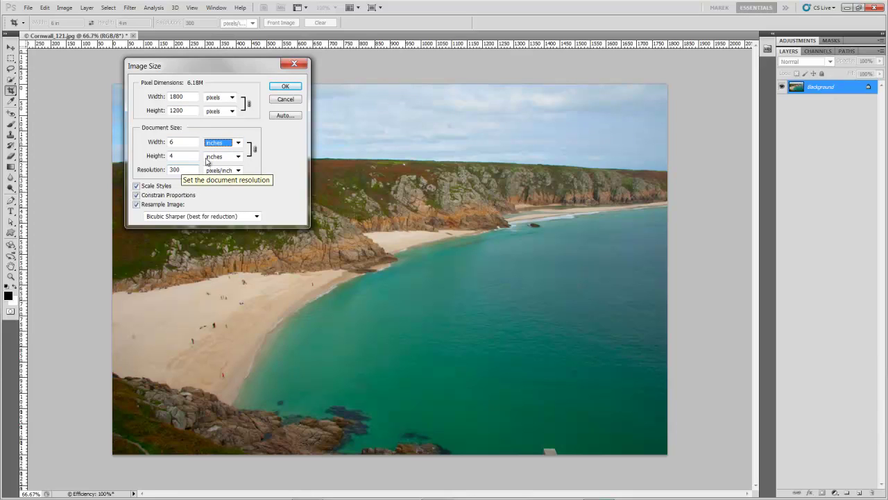
click(285, 101)
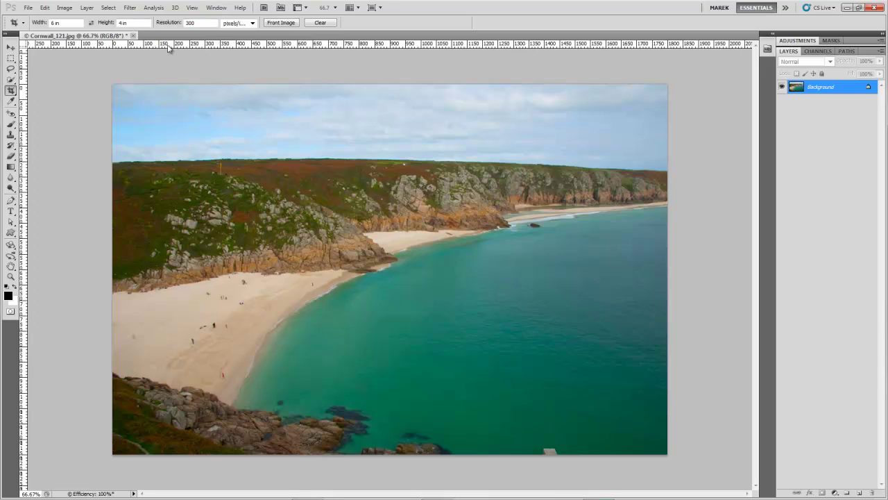
Save the current Crop tool settings as a new tool preset named "Crop 4in x 6in"
click(23, 24)
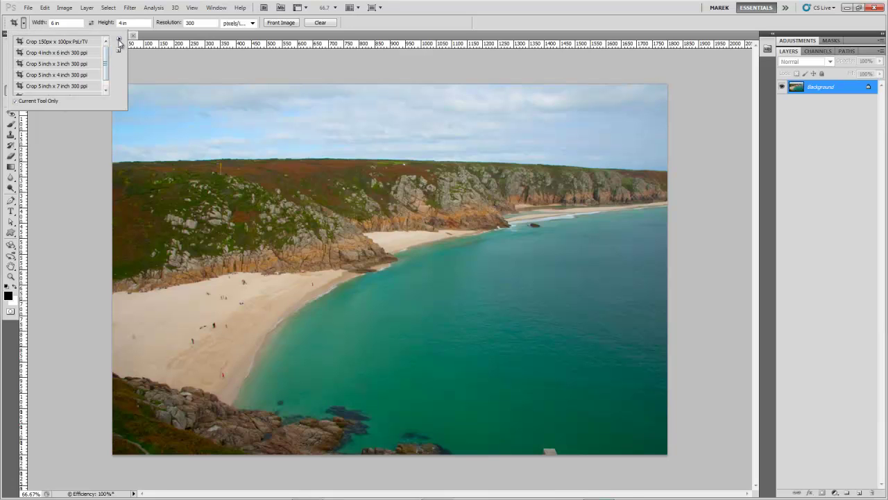
click(119, 39)
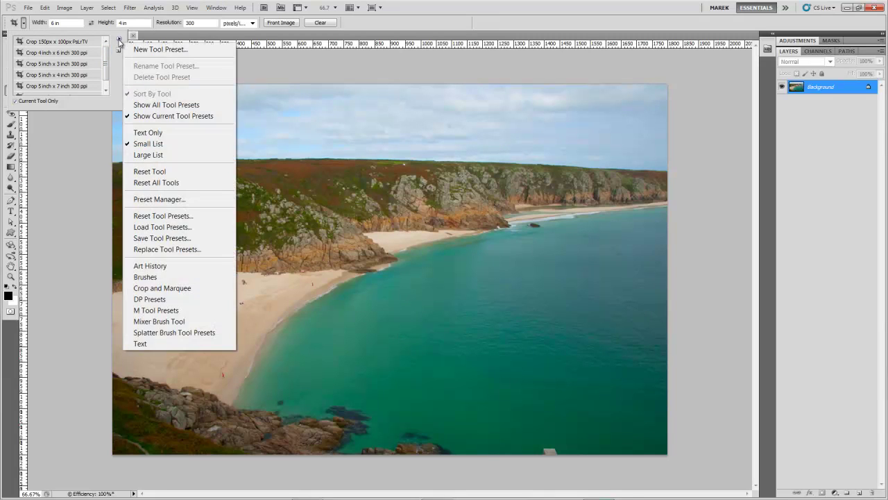
click(164, 52)
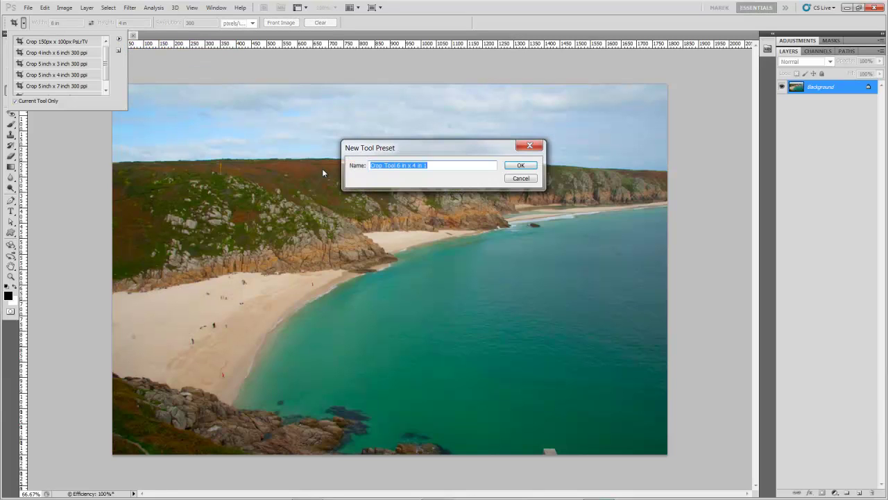
text(Crop)
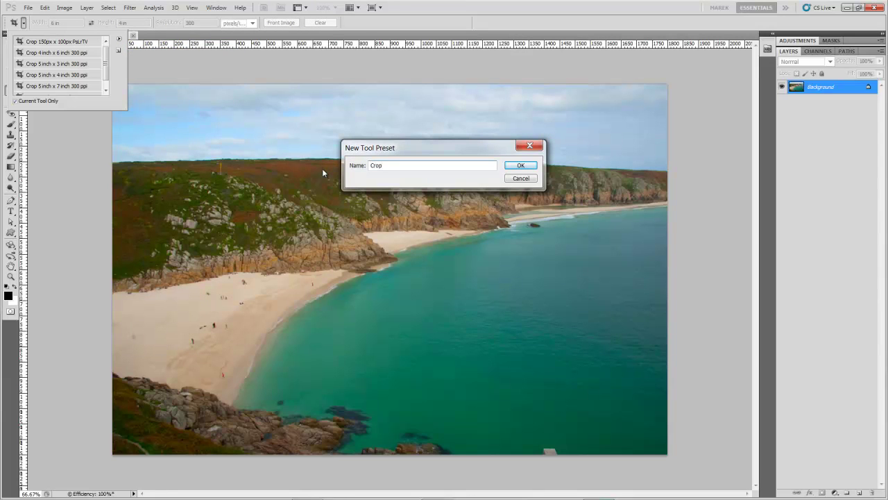
text( 4in x 6in)
click(520, 165)
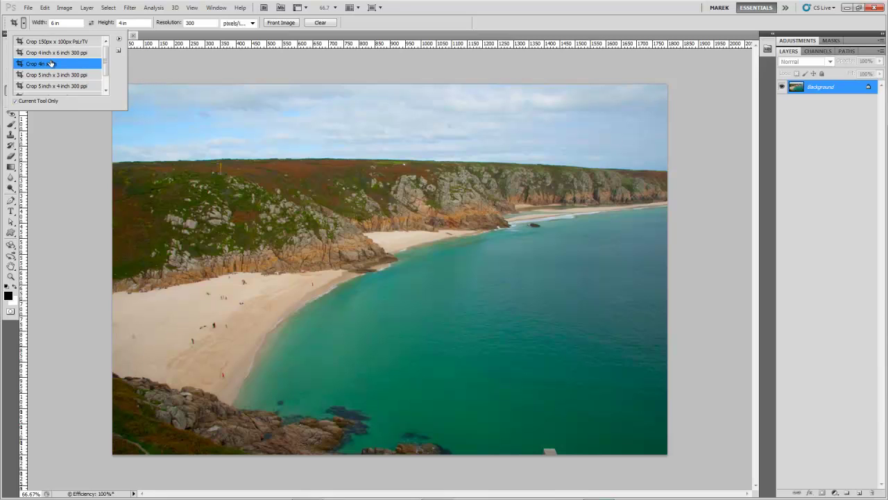
click(167, 81)
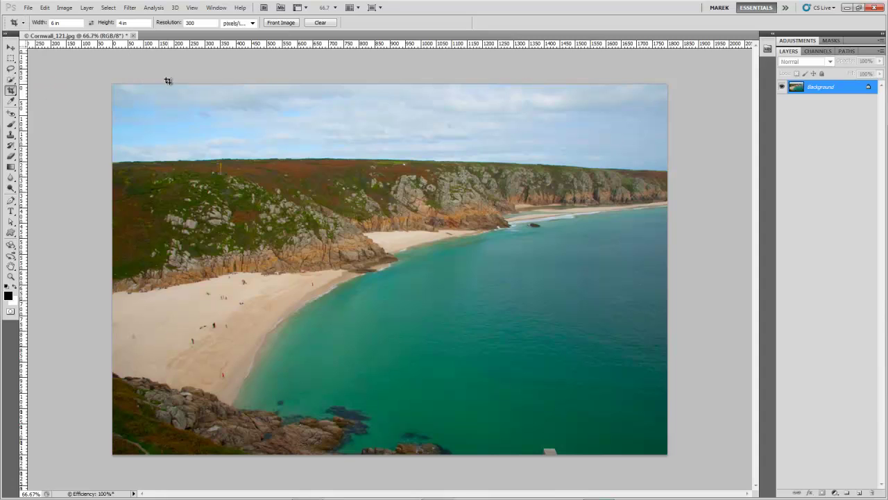
Check which tool presets are available for the Rectangular Marquee tool
click(11, 59)
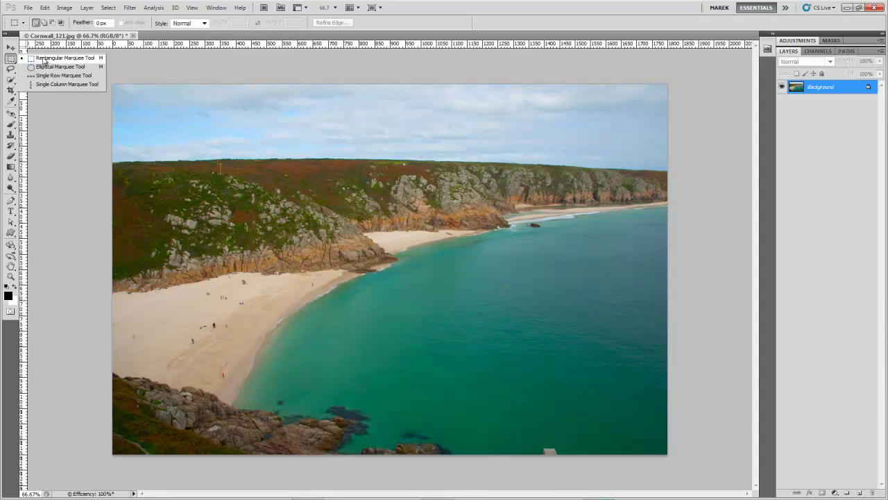
click(44, 60)
click(23, 23)
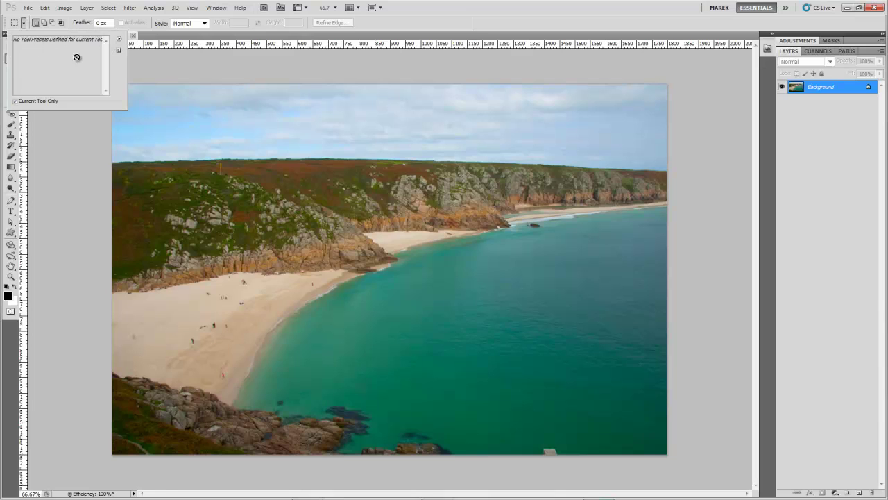
click(151, 84)
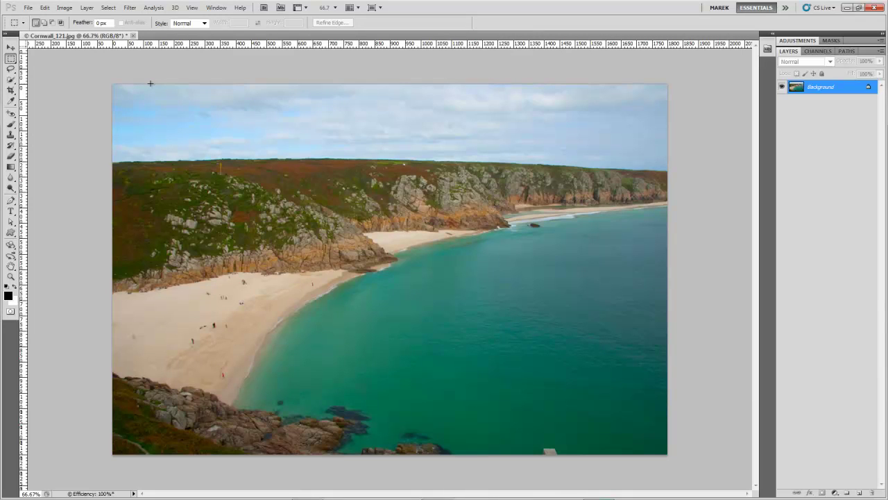
Crop the entire photo using the Crop tool preset "Crop 150px x 100px PsLrTV"
key(c)
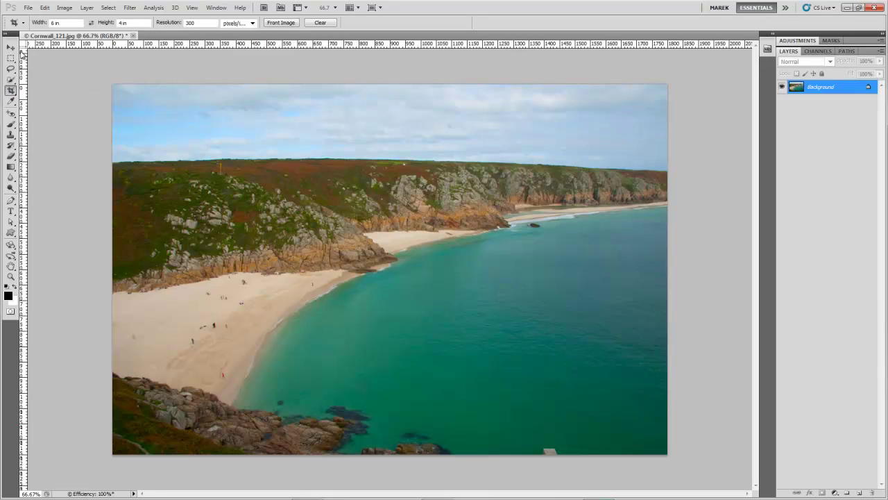
click(24, 24)
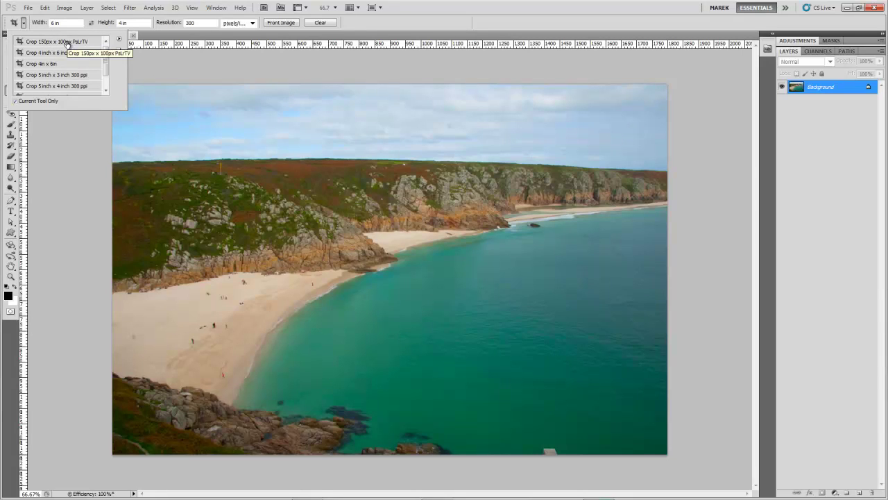
click(67, 41)
drag(104, 82, 697, 463)
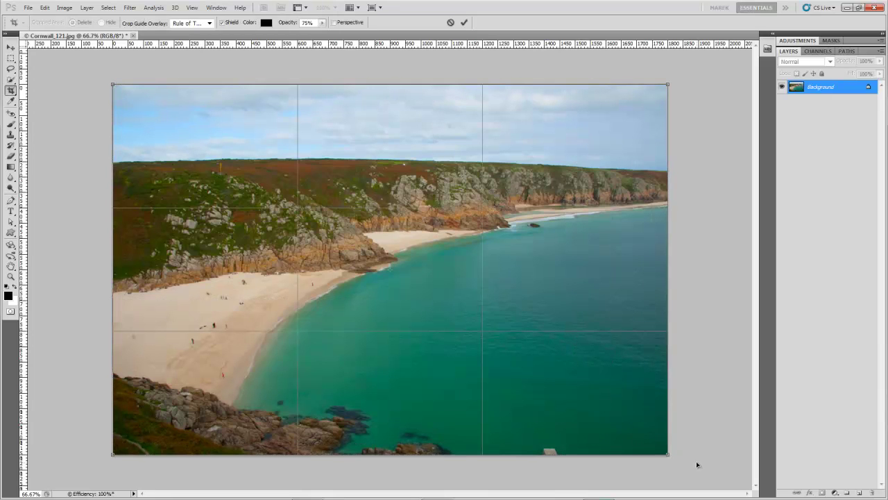
click(464, 23)
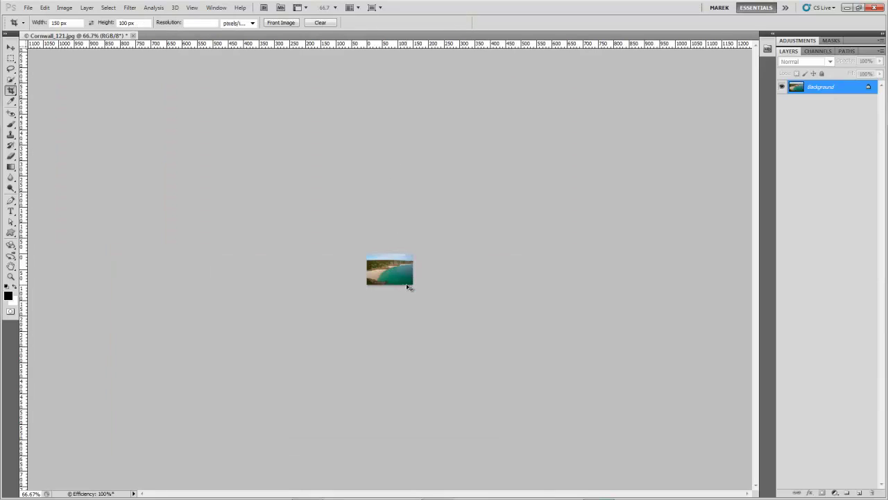
key(ctrl+plus)
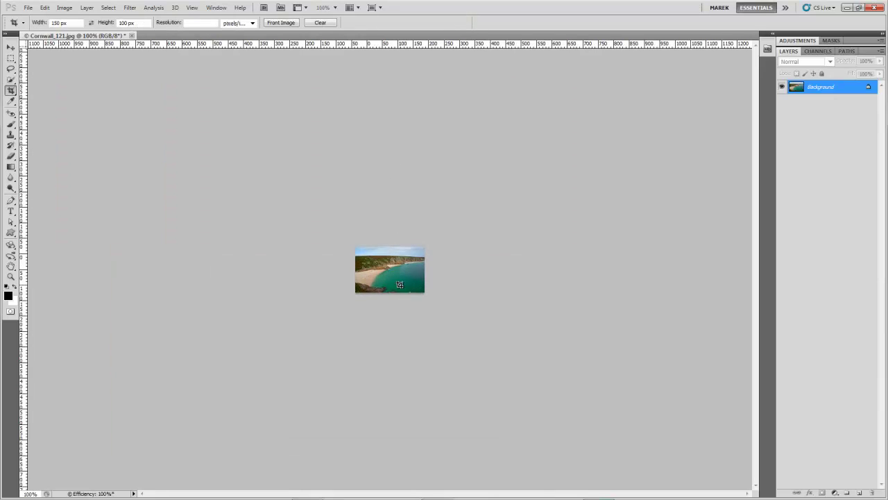